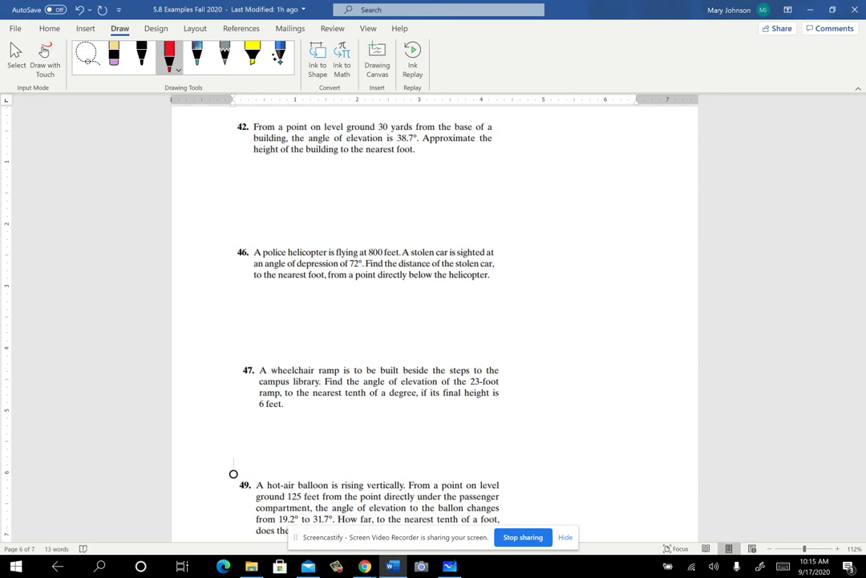
- Draw the red building outline, line of sight and elevation-angle arc under problem 42
{"action": "left_click_drag", "start_coordinate": [369, 173], "coordinate": [369, 226]}
{"action": "mouse_move", "coordinate": [368, 174]}
{"action": "left_mouse_down"}
{"action": "mouse_move", "coordinate": [394, 174]}
{"action": "mouse_move", "coordinate": [394, 226]}
{"action": "mouse_move", "coordinate": [283, 226]}
{"action": "left_mouse_up"}
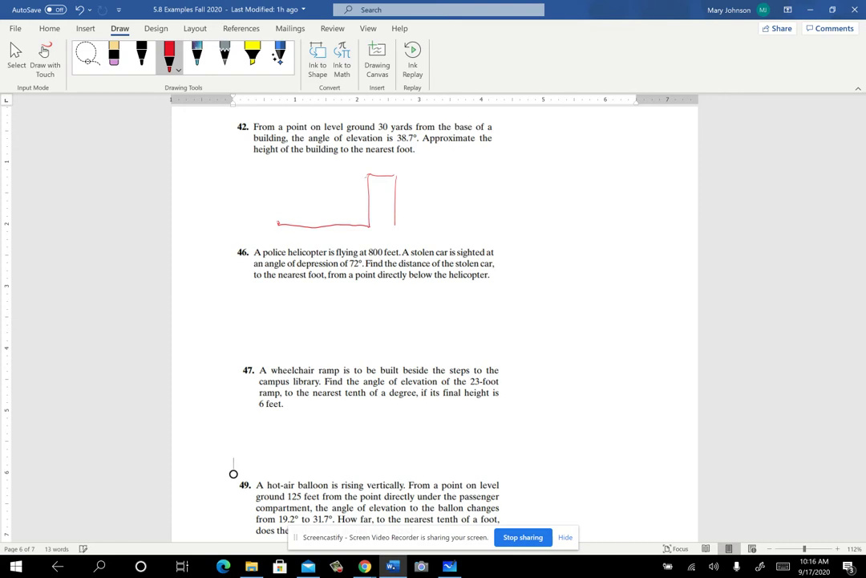
{"action": "left_click_drag", "start_coordinate": [278, 222], "coordinate": [369, 174]}
{"action": "left_click_drag", "start_coordinate": [298, 215], "coordinate": [302, 226]}
- Label the angle 38.7°, the base 30 yds and the height h, and underline 'nearest foot'
{"action": "left_click_drag", "start_coordinate": [305, 214], "coordinate": [322, 219]}
{"action": "left_click_drag", "start_coordinate": [311, 236], "coordinate": [332, 243]}
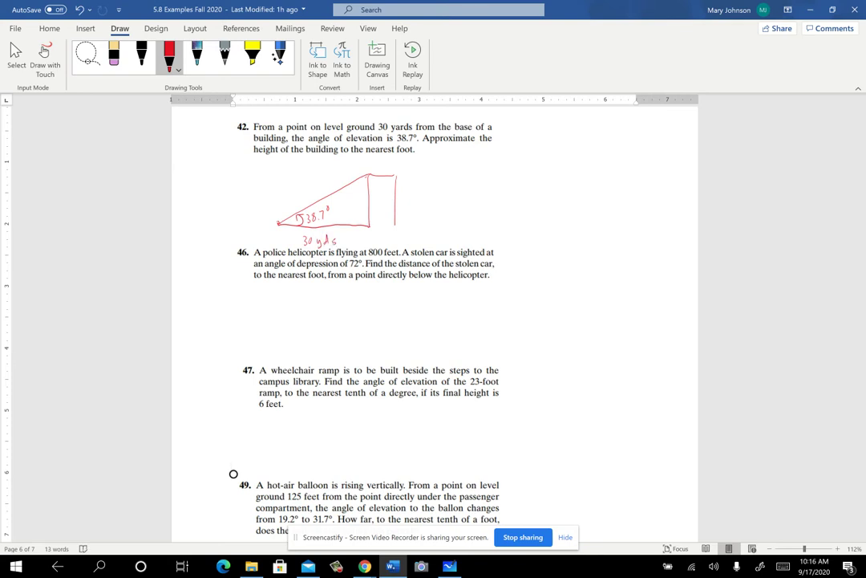
{"action": "left_click_drag", "start_coordinate": [371, 227], "coordinate": [393, 226]}
{"action": "left_click_drag", "start_coordinate": [357, 193], "coordinate": [356, 202]}
{"action": "left_click_drag", "start_coordinate": [396, 158], "coordinate": [406, 159]}
{"action": "left_click_drag", "start_coordinate": [397, 161], "coordinate": [407, 162]}
- Write 30 yds × 3 ft/1 yd = 90 ft and relabel the triangle base 90 ft
{"action": "mouse_move", "coordinate": [451, 166]}
{"action": "left_mouse_down"}
{"action": "mouse_move", "coordinate": [472, 180]}
{"action": "mouse_move", "coordinate": [480, 166]}
{"action": "mouse_move", "coordinate": [483, 176]}
{"action": "mouse_move", "coordinate": [535, 169]}
{"action": "mouse_move", "coordinate": [525, 190]}
{"action": "mouse_move", "coordinate": [532, 179]}
{"action": "mouse_move", "coordinate": [520, 167]}
{"action": "left_mouse_up"}
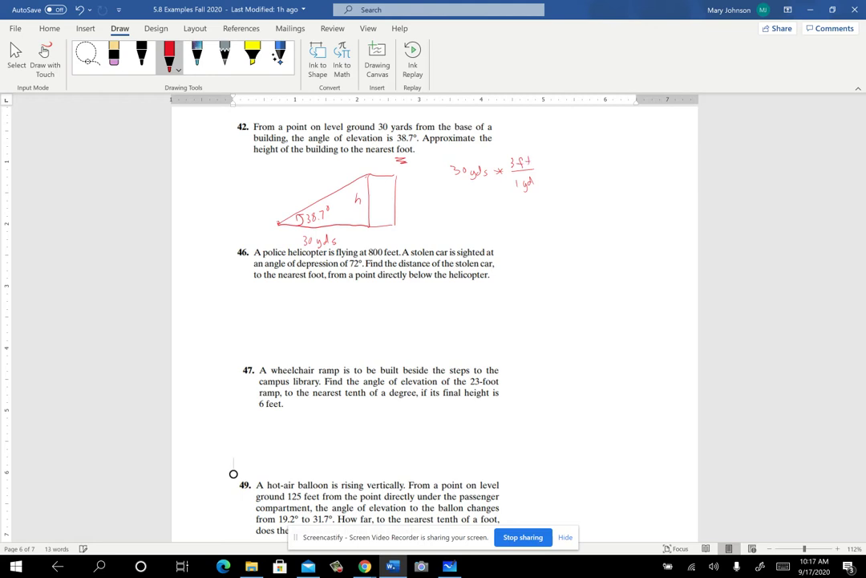
{"action": "mouse_move", "coordinate": [564, 167]}
{"action": "left_mouse_down"}
{"action": "mouse_move", "coordinate": [562, 177]}
{"action": "mouse_move", "coordinate": [571, 168]}
{"action": "mouse_move", "coordinate": [588, 175]}
{"action": "left_mouse_up"}
{"action": "mouse_move", "coordinate": [360, 234]}
{"action": "left_mouse_down"}
{"action": "mouse_move", "coordinate": [356, 242]}
{"action": "mouse_move", "coordinate": [365, 235]}
{"action": "mouse_move", "coordinate": [382, 242]}
{"action": "left_mouse_up"}
{"action": "left_click_drag", "start_coordinate": [369, 175], "coordinate": [369, 224]}
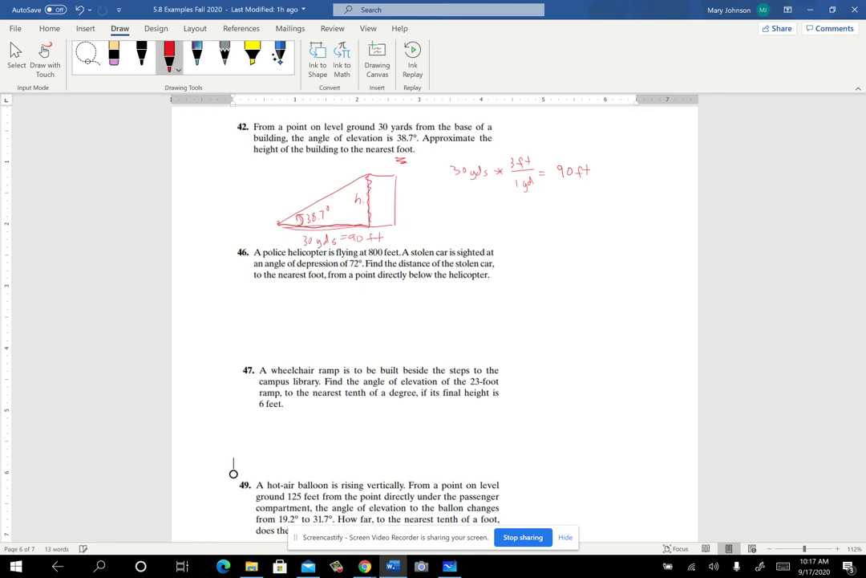
- Write tan 38.7° = h/90 beside the diagram
{"action": "left_click_drag", "start_coordinate": [465, 214], "coordinate": [507, 212]}
{"action": "left_click_drag", "start_coordinate": [543, 200], "coordinate": [548, 202]}
{"action": "mouse_move", "coordinate": [538, 210]}
{"action": "left_mouse_down"}
{"action": "mouse_move", "coordinate": [560, 210]}
{"action": "mouse_move", "coordinate": [546, 225]}
{"action": "mouse_move", "coordinate": [548, 206]}
{"action": "left_mouse_up"}
- Restore the erased h, then write h = 90 tan 38.7° below the ratio
{"action": "left_click", "coordinate": [114, 56]}
{"action": "left_click", "coordinate": [170, 55]}
{"action": "key", "text": "ctrl+z"}
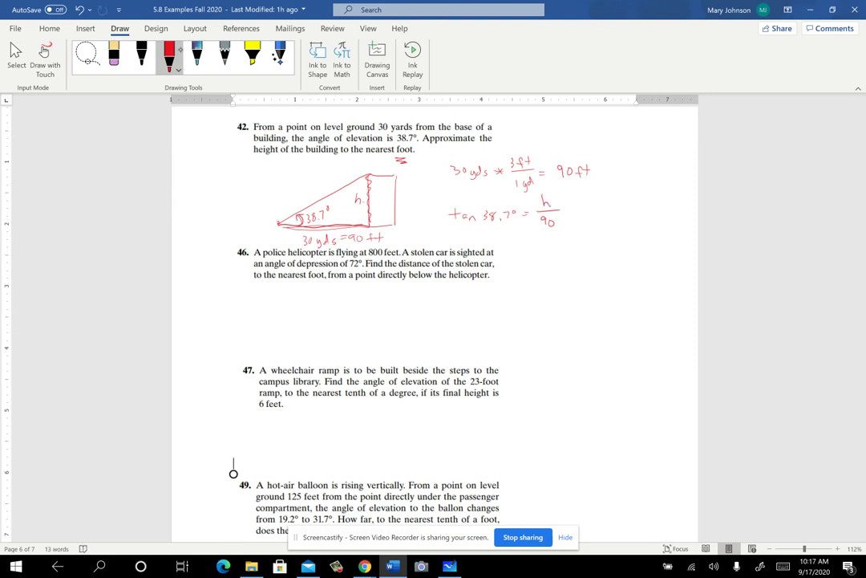
{"action": "mouse_move", "coordinate": [500, 232]}
{"action": "left_mouse_down"}
{"action": "mouse_move", "coordinate": [508, 244]}
{"action": "mouse_move", "coordinate": [521, 235]}
{"action": "left_mouse_up"}
{"action": "mouse_move", "coordinate": [532, 234]}
{"action": "left_mouse_down"}
{"action": "mouse_move", "coordinate": [531, 242]}
{"action": "mouse_move", "coordinate": [557, 237]}
{"action": "left_mouse_up"}
{"action": "left_click_drag", "start_coordinate": [553, 233], "coordinate": [564, 241]}
{"action": "left_click_drag", "start_coordinate": [562, 236], "coordinate": [576, 240]}
{"action": "mouse_move", "coordinate": [579, 240]}
{"action": "left_mouse_down"}
{"action": "mouse_move", "coordinate": [595, 235]}
{"action": "mouse_move", "coordinate": [599, 242]}
{"action": "left_mouse_up"}
{"action": "mouse_move", "coordinate": [603, 233]}
{"action": "left_mouse_down"}
{"action": "mouse_move", "coordinate": [606, 242]}
{"action": "mouse_move", "coordinate": [614, 229]}
{"action": "left_mouse_up"}
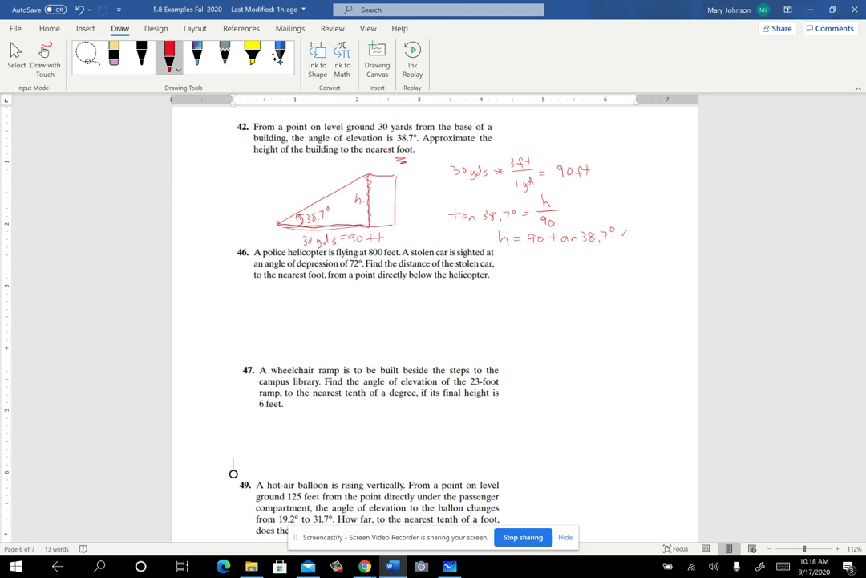
- Finish with ≈ 72 ft, redoing the ft strokes, and circle the 72 ft answer
{"action": "mouse_move", "coordinate": [623, 231]}
{"action": "left_mouse_down"}
{"action": "mouse_move", "coordinate": [647, 230]}
{"action": "mouse_move", "coordinate": [645, 240]}
{"action": "mouse_move", "coordinate": [676, 246]}
{"action": "left_mouse_up"}
{"action": "left_click", "coordinate": [114, 56]}
{"action": "key", "text": "ctrl+z"}
{"action": "key", "text": "ctrl+z"}
{"action": "mouse_move", "coordinate": [664, 231]}
{"action": "left_mouse_down"}
{"action": "mouse_move", "coordinate": [661, 244]}
{"action": "mouse_move", "coordinate": [672, 243]}
{"action": "left_mouse_up"}
{"action": "mouse_move", "coordinate": [659, 221]}
{"action": "left_mouse_down"}
{"action": "mouse_move", "coordinate": [667, 253]}
{"action": "mouse_move", "coordinate": [656, 222]}
{"action": "left_mouse_up"}
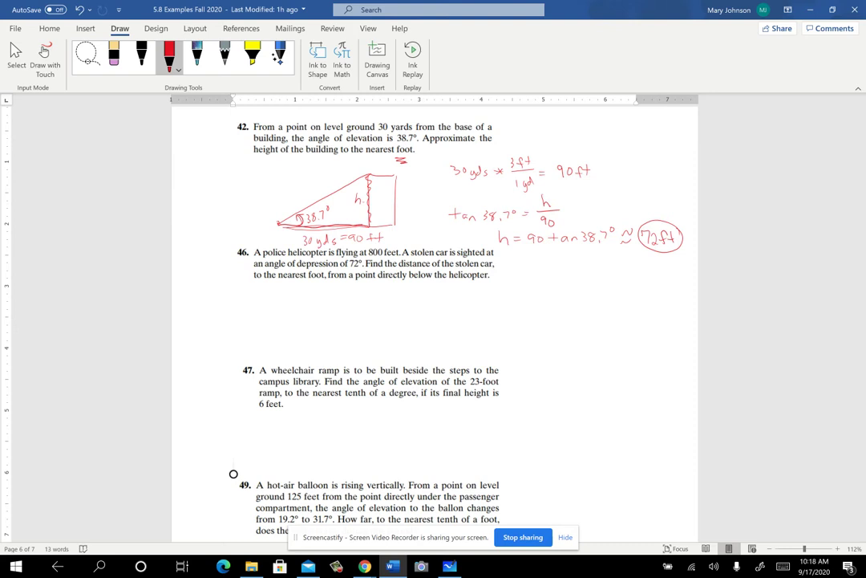
{"action": "scroll", "coordinate": [233, 473], "scroll_direction": "down", "scroll_amount": 2}
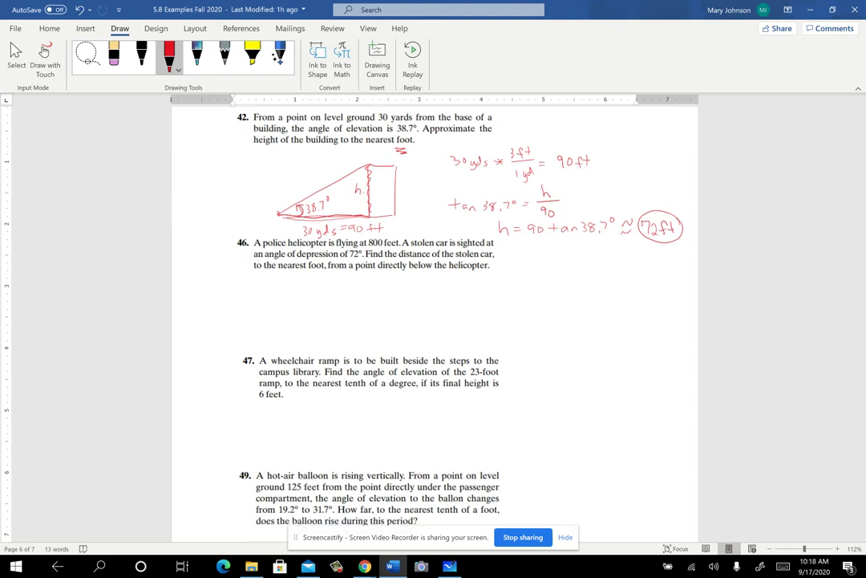
{"action": "scroll", "coordinate": [234, 416], "scroll_direction": "down", "scroll_amount": 3}
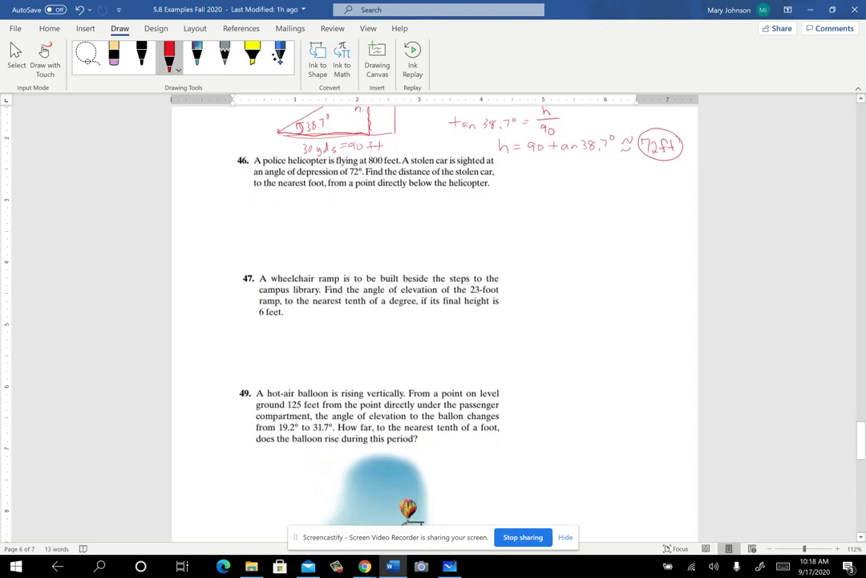
{"action": "scroll", "coordinate": [233, 345], "scroll_direction": "down", "scroll_amount": 3}
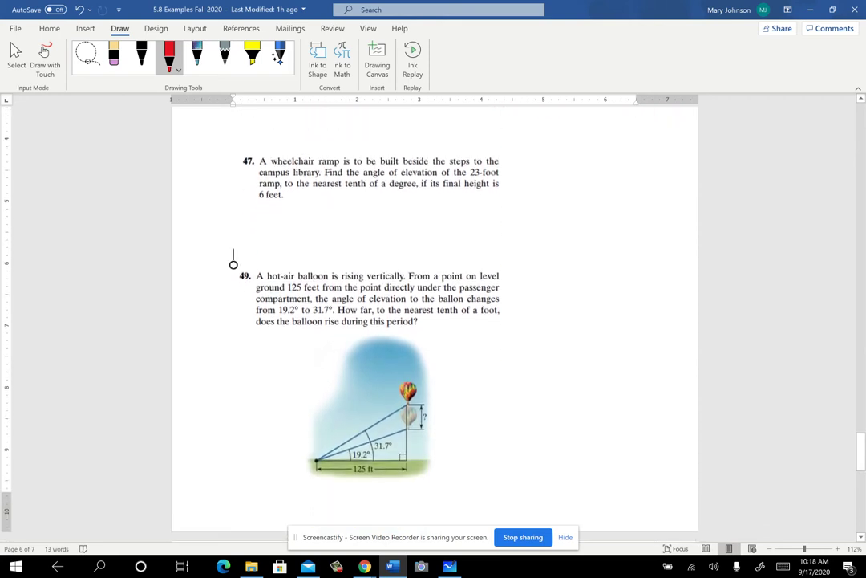
{"action": "scroll", "coordinate": [234, 256], "scroll_direction": "down", "scroll_amount": 2}
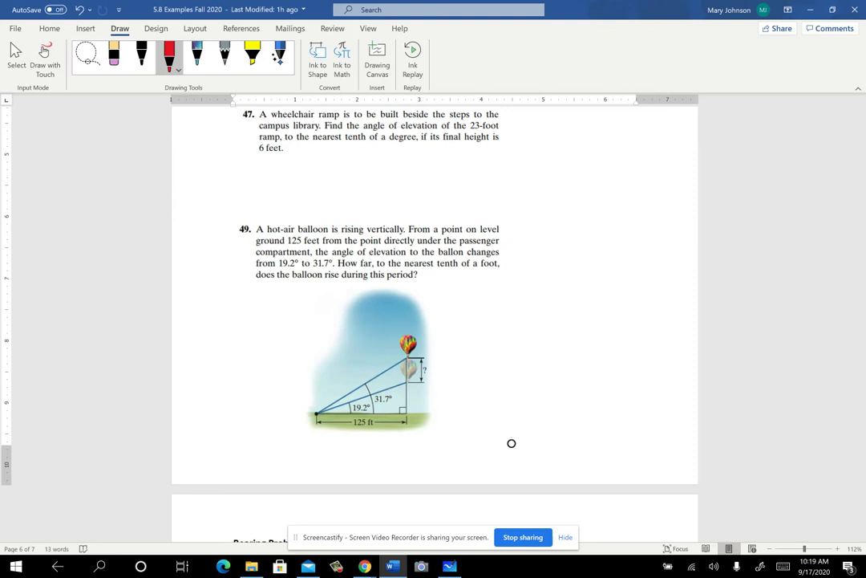
{"action": "scroll", "coordinate": [512, 443], "scroll_direction": "up", "scroll_amount": 1}
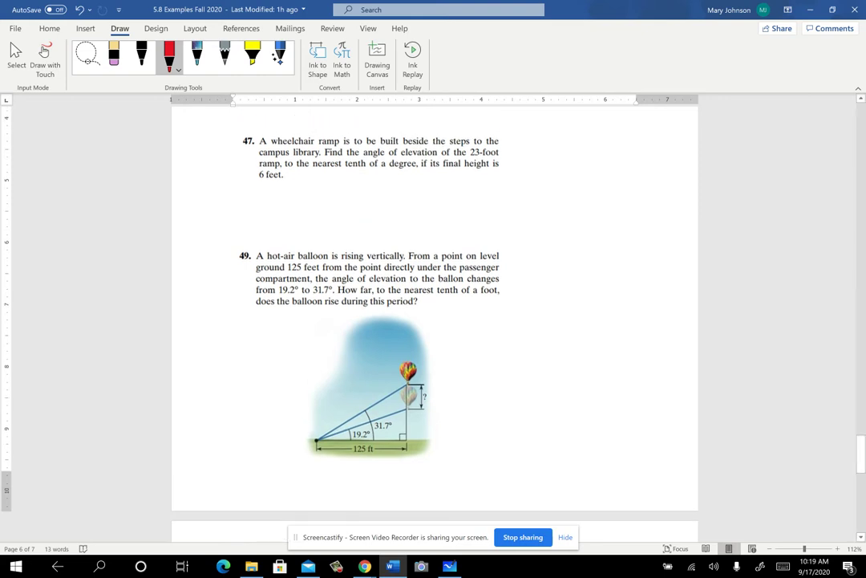
{"action": "scroll", "coordinate": [510, 469], "scroll_direction": "up", "scroll_amount": 1}
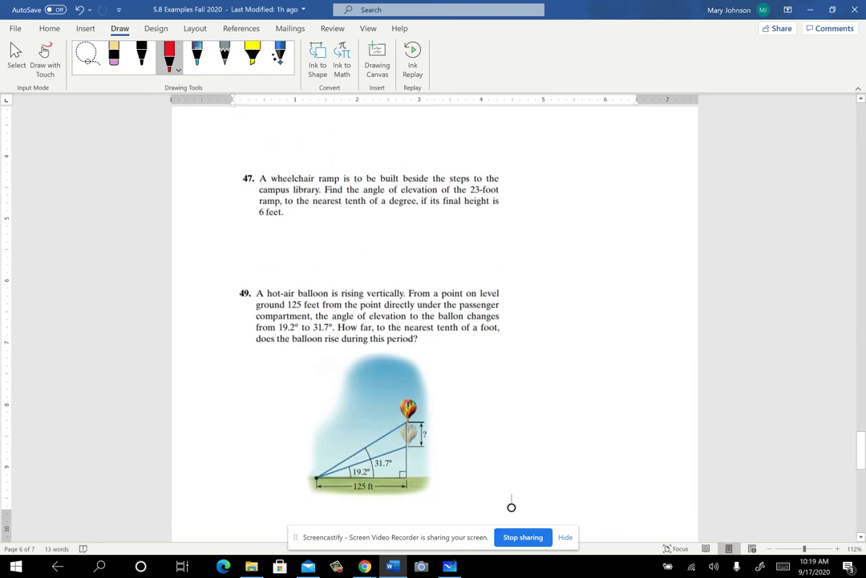
{"action": "scroll", "coordinate": [512, 507], "scroll_direction": "up", "scroll_amount": 5}
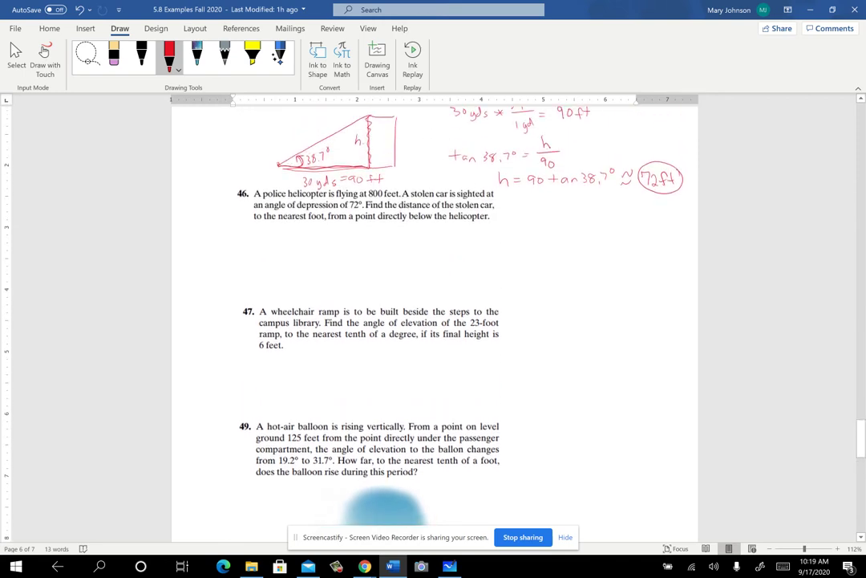
{"action": "scroll", "coordinate": [512, 507], "scroll_direction": "up", "scroll_amount": 1}
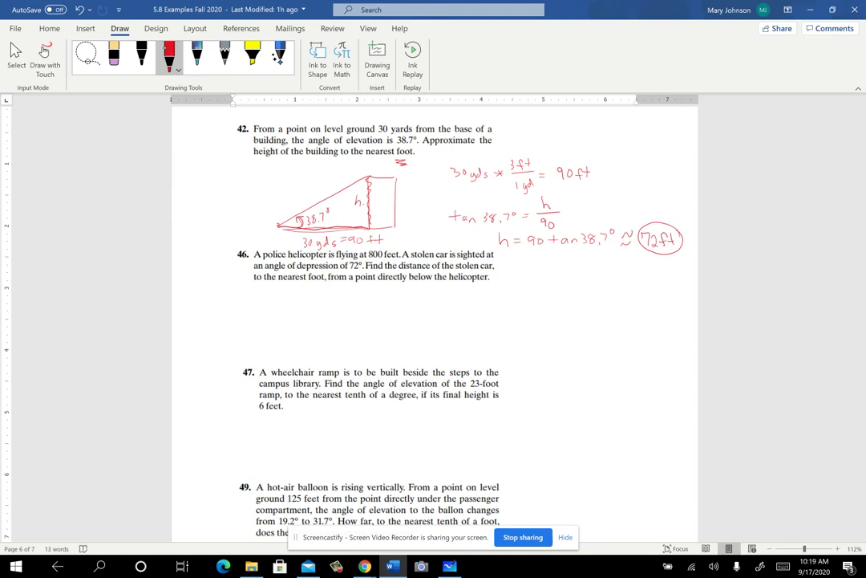
- Draw problem 46's horizontal line, line of sight to the car, depression angle and vertical side
{"action": "left_click_drag", "start_coordinate": [290, 297], "coordinate": [367, 298]}
{"action": "mouse_move", "coordinate": [383, 295]}
{"action": "left_mouse_down"}
{"action": "mouse_move", "coordinate": [365, 297]}
{"action": "mouse_move", "coordinate": [380, 295]}
{"action": "left_mouse_up"}
{"action": "mouse_move", "coordinate": [373, 297]}
{"action": "left_mouse_down"}
{"action": "mouse_move", "coordinate": [445, 329]}
{"action": "mouse_move", "coordinate": [477, 359]}
{"action": "left_mouse_up"}
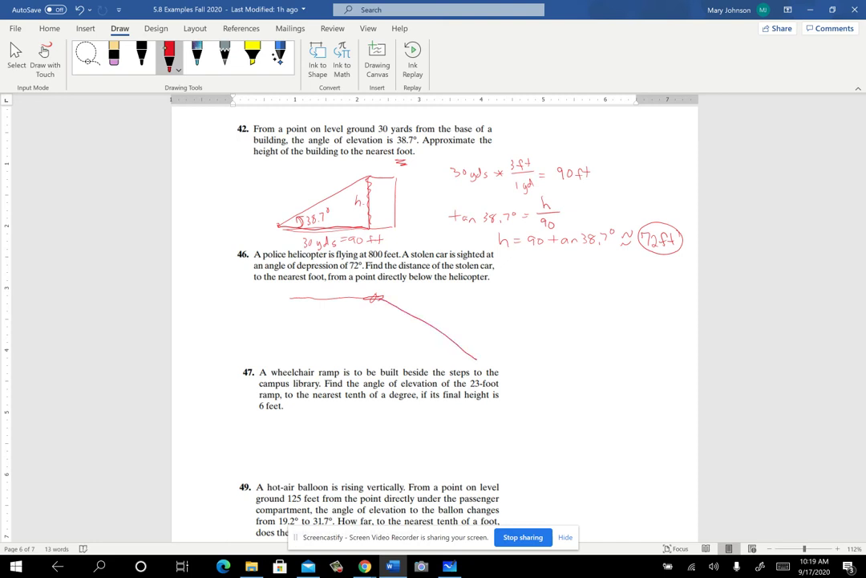
{"action": "left_click_drag", "start_coordinate": [399, 296], "coordinate": [485, 294]}
{"action": "mouse_move", "coordinate": [411, 298]}
{"action": "left_mouse_down"}
{"action": "mouse_move", "coordinate": [411, 313]}
{"action": "mouse_move", "coordinate": [438, 304]}
{"action": "left_mouse_up"}
{"action": "mouse_move", "coordinate": [485, 356]}
{"action": "left_mouse_down"}
{"action": "mouse_move", "coordinate": [478, 361]}
{"action": "mouse_move", "coordinate": [488, 366]}
{"action": "left_mouse_up"}
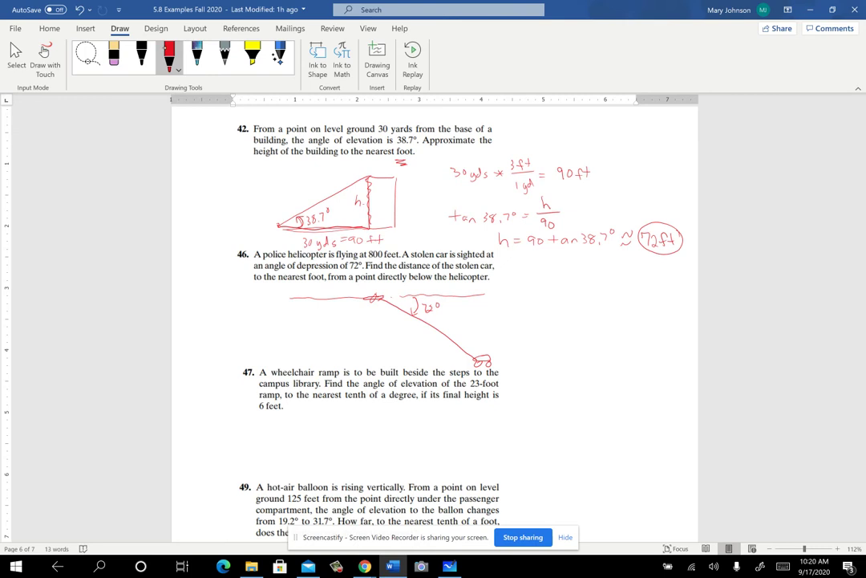
{"action": "mouse_move", "coordinate": [378, 307]}
{"action": "left_mouse_down"}
{"action": "mouse_move", "coordinate": [379, 365]}
{"action": "mouse_move", "coordinate": [481, 362]}
{"action": "left_mouse_up"}
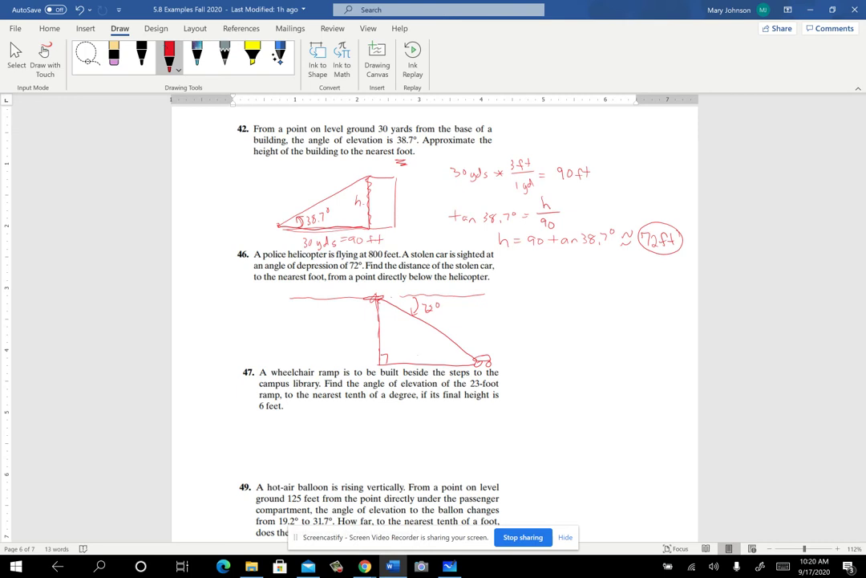
- Label the base x and height 800 ft, mark the right angle, and write 18° in red
{"action": "left_click_drag", "start_coordinate": [430, 351], "coordinate": [423, 360]}
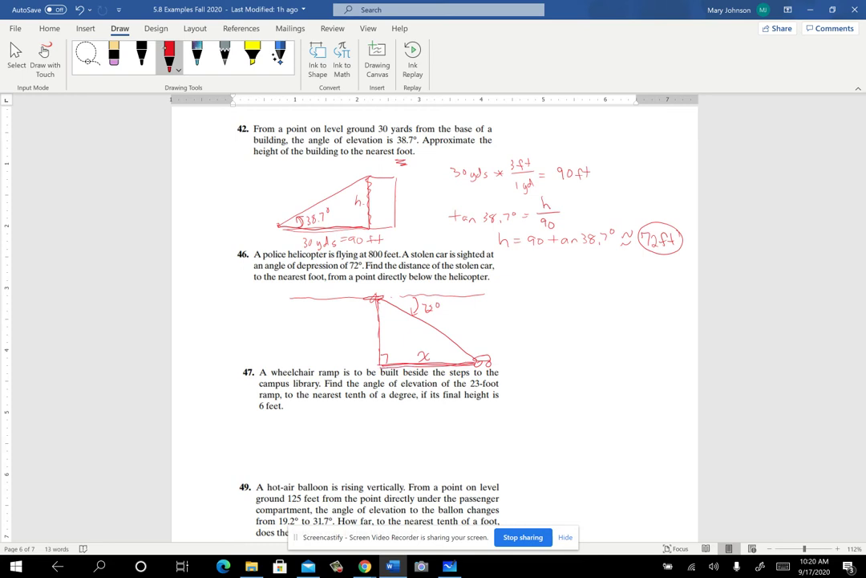
{"action": "mouse_move", "coordinate": [345, 331]}
{"action": "left_mouse_down"}
{"action": "mouse_move", "coordinate": [360, 338]}
{"action": "mouse_move", "coordinate": [371, 330]}
{"action": "left_mouse_up"}
{"action": "left_click_drag", "start_coordinate": [448, 290], "coordinate": [392, 290]}
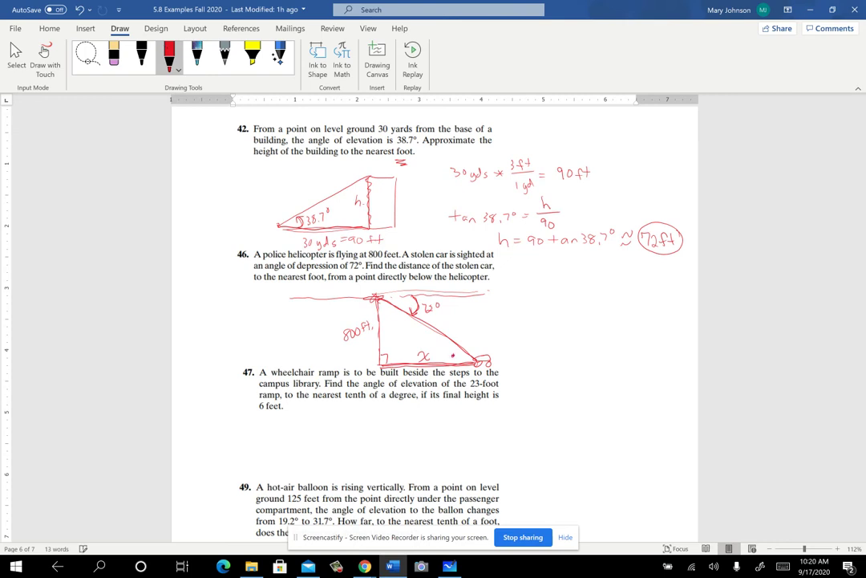
{"action": "mouse_move", "coordinate": [379, 312]}
{"action": "left_mouse_down"}
{"action": "mouse_move", "coordinate": [391, 300]}
{"action": "mouse_move", "coordinate": [390, 323]}
{"action": "left_mouse_up"}
{"action": "left_click", "coordinate": [143, 56]}
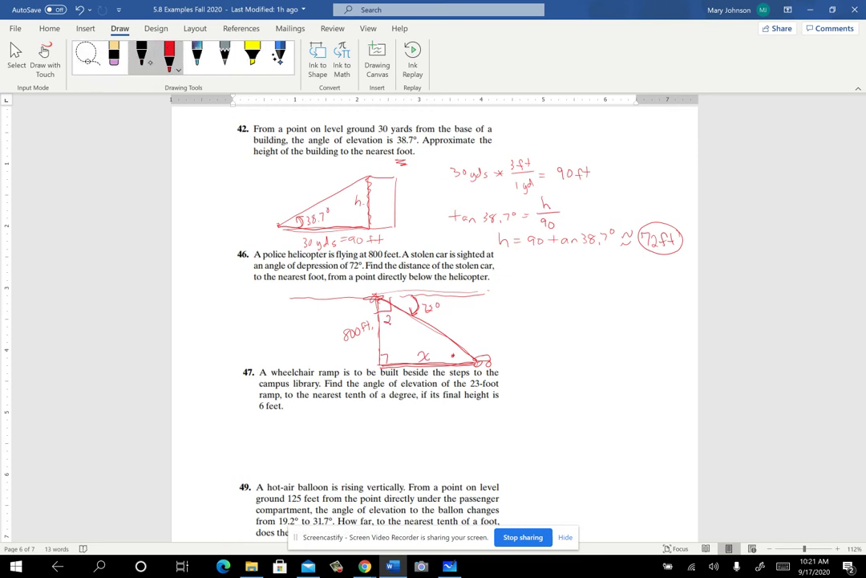
{"action": "left_click", "coordinate": [114, 56]}
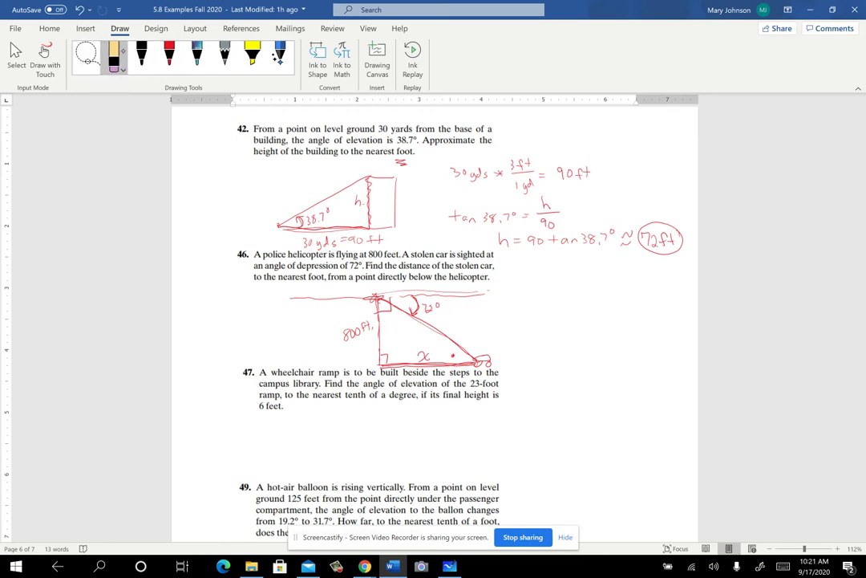
{"action": "left_click", "coordinate": [169, 56]}
{"action": "mouse_move", "coordinate": [386, 316]}
{"action": "left_mouse_down"}
{"action": "mouse_move", "coordinate": [386, 325]}
{"action": "mouse_move", "coordinate": [398, 314]}
{"action": "left_mouse_up"}
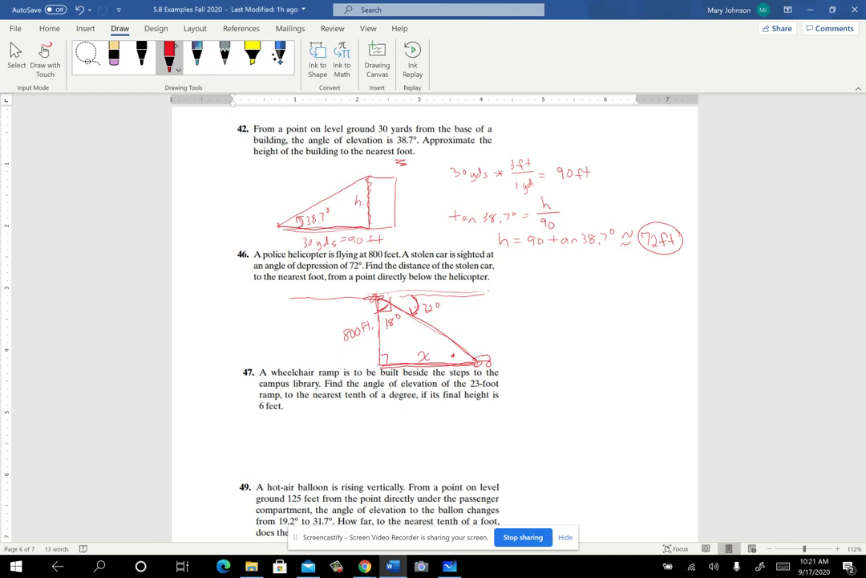
- Circle the 18° label and write tan 18° = x/800 beside the helicopter diagram
{"action": "mouse_move", "coordinate": [395, 311]}
{"action": "left_mouse_down"}
{"action": "mouse_move", "coordinate": [381, 315]}
{"action": "mouse_move", "coordinate": [387, 328]}
{"action": "mouse_move", "coordinate": [396, 312]}
{"action": "left_mouse_up"}
{"action": "left_click_drag", "start_coordinate": [426, 350], "coordinate": [427, 352]}
{"action": "left_click_drag", "start_coordinate": [503, 303], "coordinate": [505, 316]}
{"action": "mouse_move", "coordinate": [498, 309]}
{"action": "left_mouse_down"}
{"action": "mouse_move", "coordinate": [529, 316]}
{"action": "mouse_move", "coordinate": [551, 302]}
{"action": "mouse_move", "coordinate": [570, 307]}
{"action": "left_mouse_up"}
{"action": "left_click_drag", "start_coordinate": [564, 311], "coordinate": [598, 299]}
{"action": "mouse_move", "coordinate": [597, 290]}
{"action": "left_mouse_down"}
{"action": "mouse_move", "coordinate": [589, 299]}
{"action": "mouse_move", "coordinate": [606, 301]}
{"action": "mouse_move", "coordinate": [591, 313]}
{"action": "mouse_move", "coordinate": [606, 313]}
{"action": "left_mouse_up"}
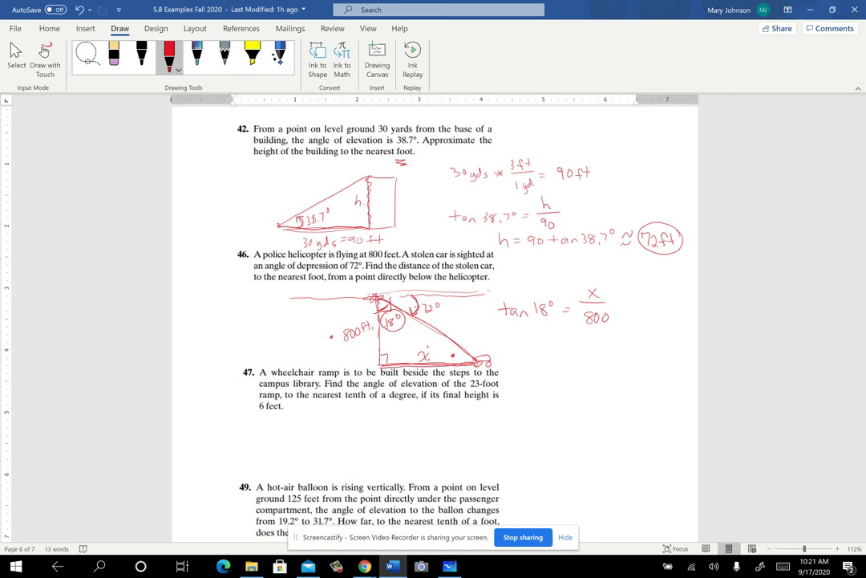
- Write x = 800(tan 18°) ≈ 260 ft and underline 'foot' in problem 46
{"action": "scroll", "coordinate": [433, 321], "scroll_direction": "down", "scroll_amount": 2}
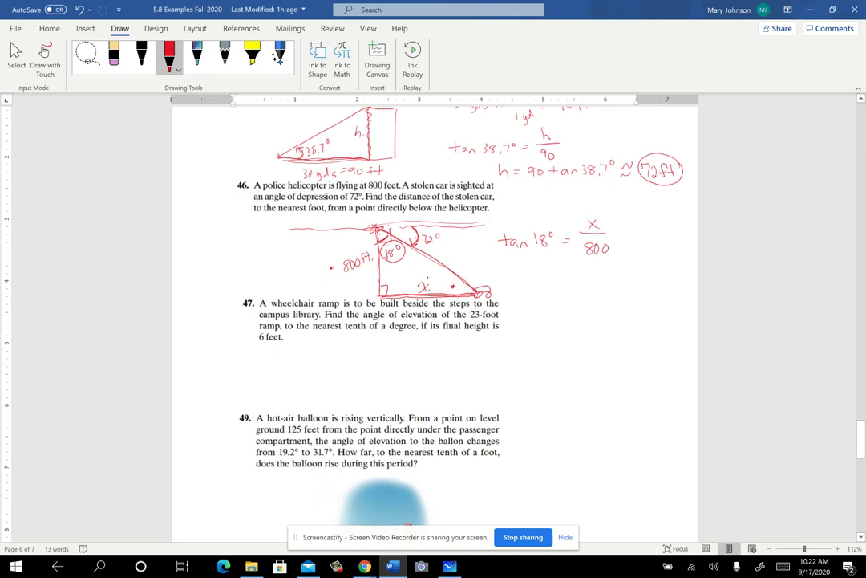
{"action": "left_click_drag", "start_coordinate": [524, 273], "coordinate": [535, 284]}
{"action": "mouse_move", "coordinate": [535, 272]}
{"action": "left_mouse_down"}
{"action": "mouse_move", "coordinate": [524, 284]}
{"action": "mouse_move", "coordinate": [587, 274]}
{"action": "left_mouse_up"}
{"action": "mouse_move", "coordinate": [597, 271]}
{"action": "left_mouse_down"}
{"action": "mouse_move", "coordinate": [596, 284]}
{"action": "mouse_move", "coordinate": [606, 283]}
{"action": "left_mouse_up"}
{"action": "left_click_drag", "start_coordinate": [600, 276], "coordinate": [637, 282]}
{"action": "left_click_drag", "start_coordinate": [647, 271], "coordinate": [652, 269]}
{"action": "left_click_drag", "start_coordinate": [661, 268], "coordinate": [661, 281]}
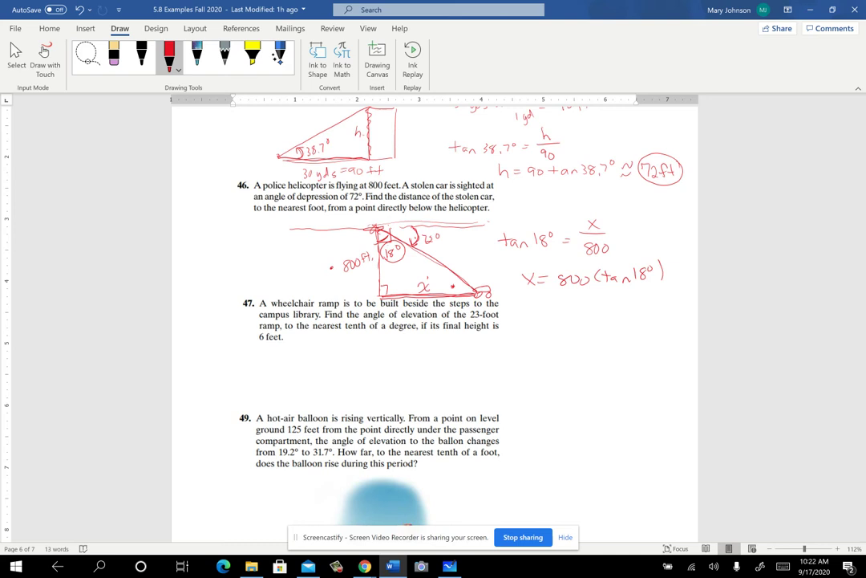
{"action": "left_click_drag", "start_coordinate": [305, 217], "coordinate": [318, 215]}
{"action": "left_click_drag", "start_coordinate": [540, 304], "coordinate": [615, 305]}
{"action": "left_click", "coordinate": [622, 305]}
- Draw the red ramp right triangle under problem 47
{"action": "scroll", "coordinate": [433, 321], "scroll_direction": "down", "scroll_amount": 2}
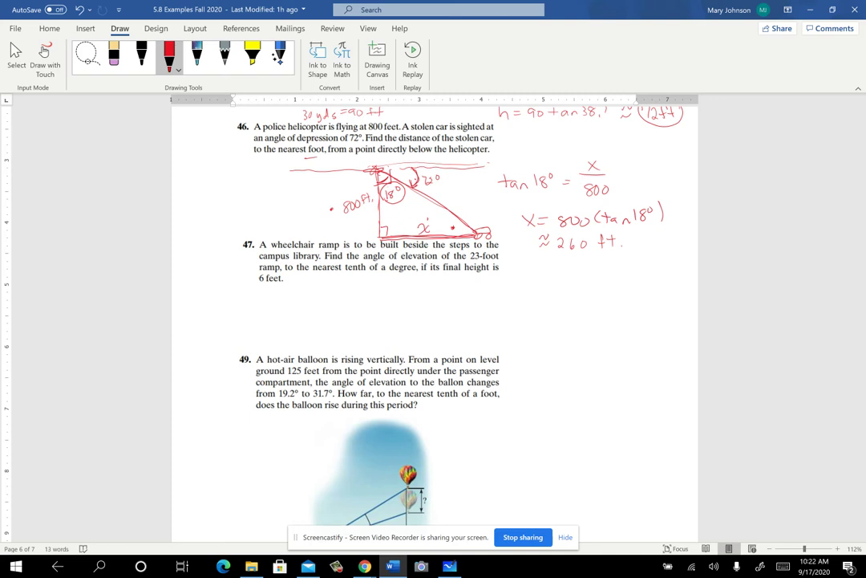
{"action": "mouse_move", "coordinate": [282, 325]}
{"action": "left_mouse_down"}
{"action": "mouse_move", "coordinate": [382, 295]}
{"action": "mouse_move", "coordinate": [385, 325]}
{"action": "left_mouse_up"}
{"action": "left_click_drag", "start_coordinate": [282, 327], "coordinate": [384, 326]}
{"action": "left_click_drag", "start_coordinate": [280, 328], "coordinate": [382, 297]}
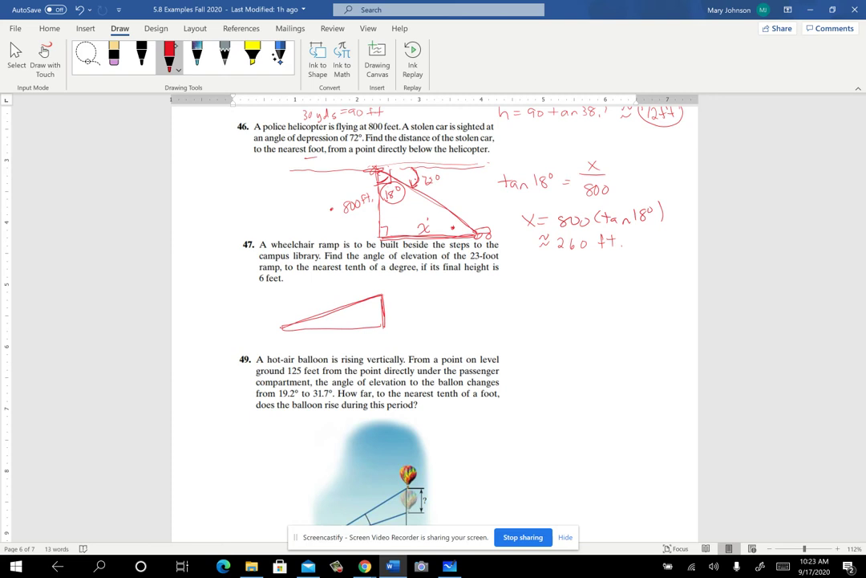
- Label the hypotenuse 23', the height 6' and angle θ, and mark the right angle
{"action": "left_click_drag", "start_coordinate": [308, 303], "coordinate": [319, 310]}
{"action": "mouse_move", "coordinate": [399, 305]}
{"action": "left_mouse_down"}
{"action": "mouse_move", "coordinate": [396, 313]}
{"action": "mouse_move", "coordinate": [407, 302]}
{"action": "left_mouse_up"}
{"action": "left_click_drag", "start_coordinate": [308, 319], "coordinate": [316, 325]}
{"action": "left_click_drag", "start_coordinate": [370, 327], "coordinate": [382, 319]}
- Write sinθ = 6/23 and sinθ ≈ .2609 beside the ramp triangle
{"action": "mouse_move", "coordinate": [439, 296]}
{"action": "left_mouse_down"}
{"action": "mouse_move", "coordinate": [448, 309]}
{"action": "mouse_move", "coordinate": [473, 296]}
{"action": "left_mouse_up"}
{"action": "left_click_drag", "start_coordinate": [471, 302], "coordinate": [495, 301]}
{"action": "left_click_drag", "start_coordinate": [485, 305], "coordinate": [532, 291]}
{"action": "mouse_move", "coordinate": [521, 298]}
{"action": "left_mouse_down"}
{"action": "mouse_move", "coordinate": [535, 297]}
{"action": "mouse_move", "coordinate": [533, 315]}
{"action": "left_mouse_up"}
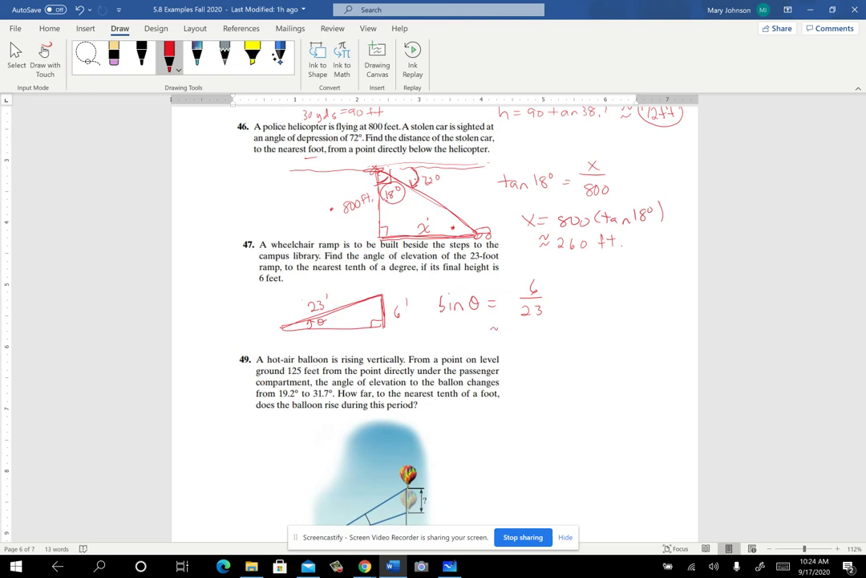
{"action": "left_click_drag", "start_coordinate": [490, 326], "coordinate": [497, 325]}
{"action": "left_click_drag", "start_coordinate": [490, 330], "coordinate": [575, 340]}
{"action": "mouse_move", "coordinate": [448, 329]}
{"action": "left_mouse_down"}
{"action": "mouse_move", "coordinate": [442, 337]}
{"action": "mouse_move", "coordinate": [472, 340]}
{"action": "left_mouse_up"}
{"action": "left_click_drag", "start_coordinate": [469, 331], "coordinate": [477, 332]}
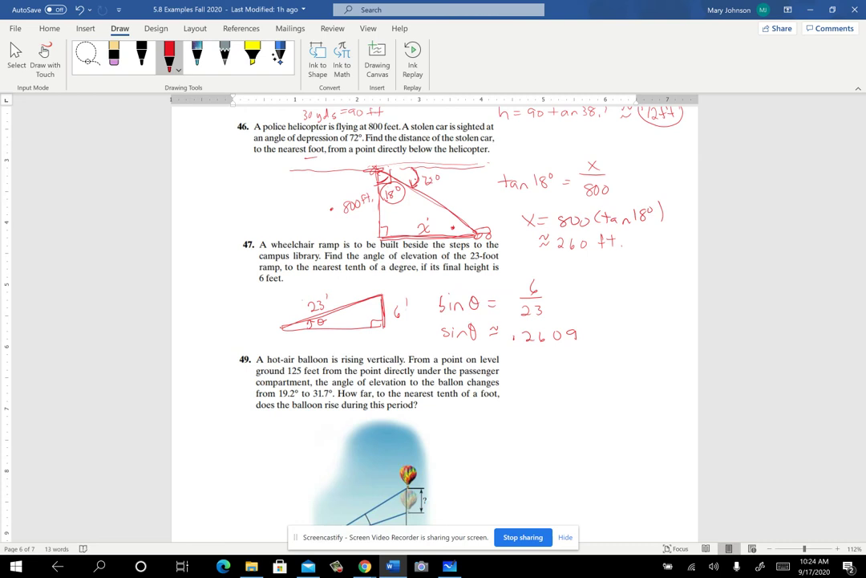
- Write θ ≈ sin⁻¹(.2609) ≈ 15.1° and underline 'tenth' in problem 47
{"action": "mouse_move", "coordinate": [473, 344]}
{"action": "left_mouse_down"}
{"action": "mouse_move", "coordinate": [535, 357]}
{"action": "mouse_move", "coordinate": [540, 345]}
{"action": "left_mouse_up"}
{"action": "left_click_drag", "start_coordinate": [543, 341], "coordinate": [543, 347]}
{"action": "mouse_move", "coordinate": [560, 345]}
{"action": "left_mouse_down"}
{"action": "mouse_move", "coordinate": [556, 359]}
{"action": "mouse_move", "coordinate": [575, 357]}
{"action": "left_mouse_up"}
{"action": "left_click_drag", "start_coordinate": [581, 350], "coordinate": [590, 358]}
{"action": "mouse_move", "coordinate": [601, 347]}
{"action": "left_mouse_down"}
{"action": "mouse_move", "coordinate": [598, 354]}
{"action": "mouse_move", "coordinate": [613, 359]}
{"action": "left_mouse_up"}
{"action": "left_click_drag", "start_coordinate": [618, 340], "coordinate": [621, 360]}
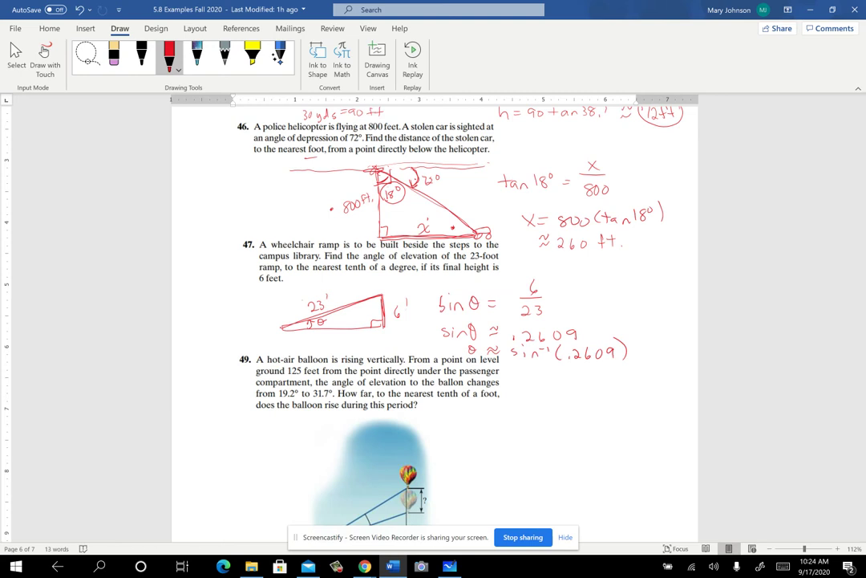
{"action": "left_click_drag", "start_coordinate": [632, 345], "coordinate": [641, 344]}
{"action": "left_click_drag", "start_coordinate": [632, 349], "coordinate": [640, 347]}
{"action": "left_click_drag", "start_coordinate": [345, 274], "coordinate": [370, 273]}
{"action": "mouse_move", "coordinate": [646, 343]}
{"action": "left_mouse_down"}
{"action": "mouse_move", "coordinate": [647, 354]}
{"action": "mouse_move", "coordinate": [661, 356]}
{"action": "left_mouse_up"}
{"action": "mouse_move", "coordinate": [667, 343]}
{"action": "left_mouse_down"}
{"action": "mouse_move", "coordinate": [667, 353]}
{"action": "mouse_move", "coordinate": [674, 343]}
{"action": "left_mouse_up"}
- Mark the 19.2° and 31.7° angles and the unknown rise on the balloon figure
{"action": "scroll", "coordinate": [511, 493], "scroll_direction": "down", "scroll_amount": 4}
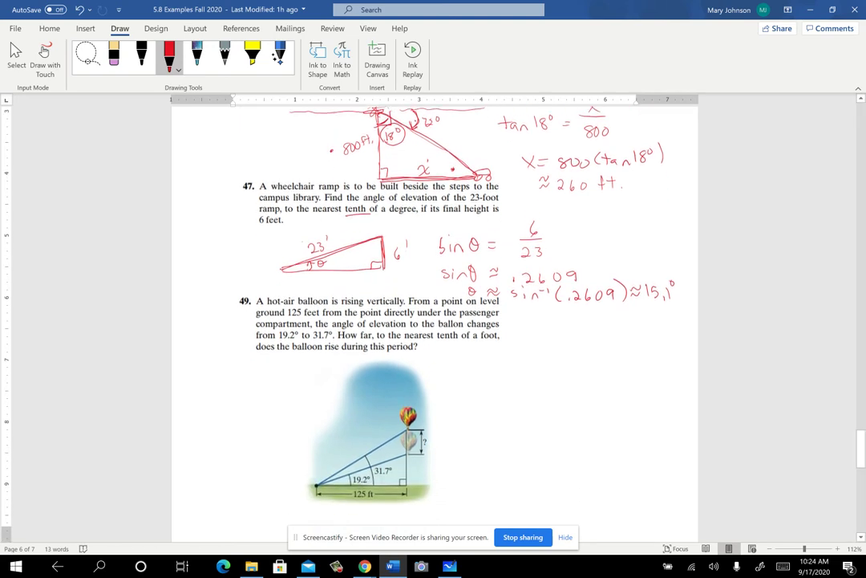
{"action": "scroll", "coordinate": [511, 494], "scroll_direction": "down", "scroll_amount": 2}
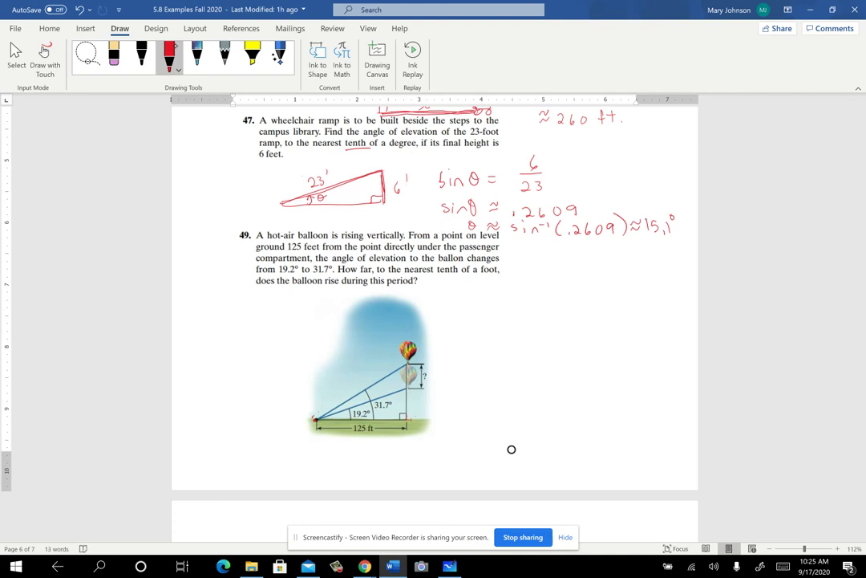
{"action": "left_click_drag", "start_coordinate": [347, 419], "coordinate": [349, 409]}
{"action": "left_click_drag", "start_coordinate": [366, 399], "coordinate": [365, 389]}
{"action": "left_click_drag", "start_coordinate": [427, 371], "coordinate": [434, 376]}
- Sketch the 31.7° and 19.2° right triangles beside the figure with right-angle marks
{"action": "mouse_move", "coordinate": [468, 354]}
{"action": "left_mouse_down"}
{"action": "mouse_move", "coordinate": [531, 297]}
{"action": "mouse_move", "coordinate": [537, 354]}
{"action": "mouse_move", "coordinate": [470, 354]}
{"action": "mouse_move", "coordinate": [500, 350]}
{"action": "left_mouse_up"}
{"action": "left_click_drag", "start_coordinate": [504, 338], "coordinate": [535, 346]}
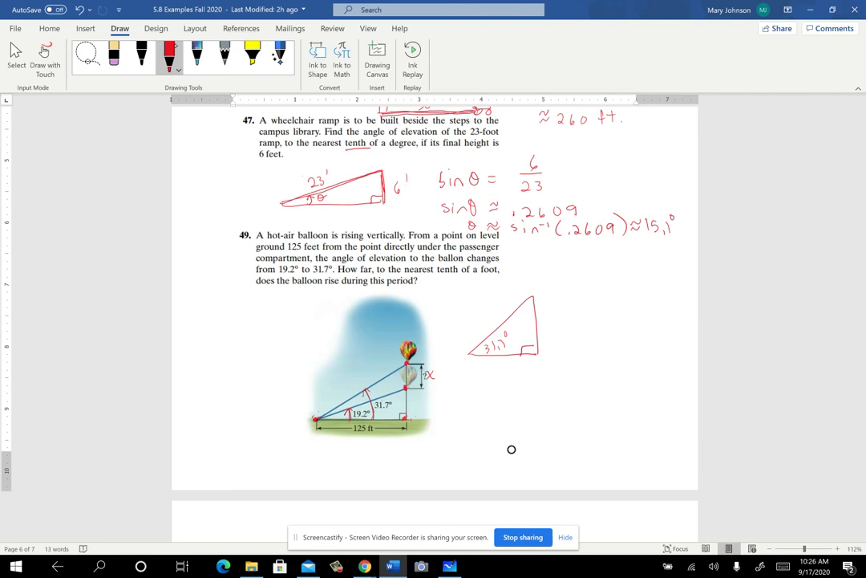
{"action": "mouse_move", "coordinate": [474, 410]}
{"action": "left_mouse_down"}
{"action": "mouse_move", "coordinate": [527, 390]}
{"action": "mouse_move", "coordinate": [535, 415]}
{"action": "mouse_move", "coordinate": [474, 416]}
{"action": "mouse_move", "coordinate": [488, 413]}
{"action": "left_mouse_up"}
{"action": "left_click_drag", "start_coordinate": [492, 407], "coordinate": [492, 413]}
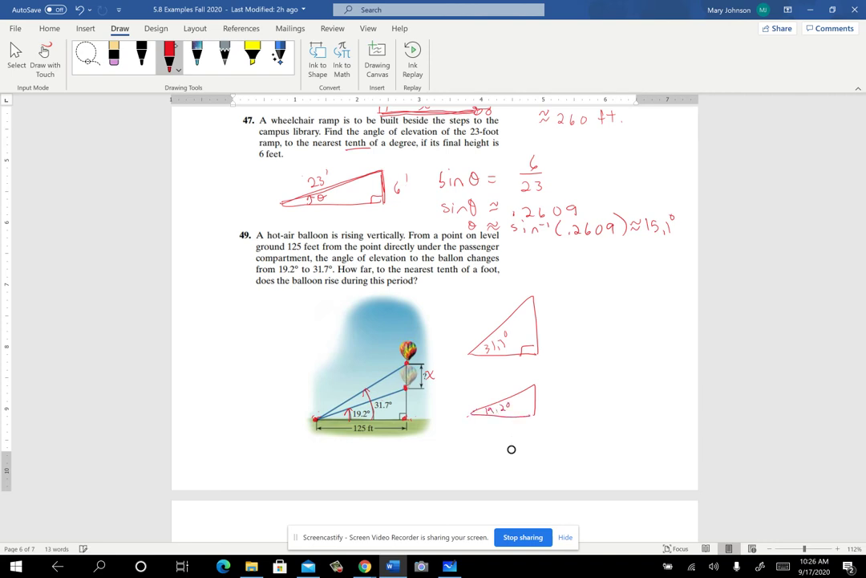
{"action": "left_click_drag", "start_coordinate": [521, 418], "coordinate": [527, 409]}
- Label heights a and b on both triangles and bracket the full height on the figure
{"action": "left_click_drag", "start_coordinate": [554, 319], "coordinate": [555, 326]}
{"action": "left_click_drag", "start_coordinate": [440, 363], "coordinate": [441, 417]}
{"action": "left_click_drag", "start_coordinate": [458, 381], "coordinate": [461, 390]}
{"action": "left_click_drag", "start_coordinate": [541, 391], "coordinate": [542, 404]}
{"action": "left_click_drag", "start_coordinate": [408, 396], "coordinate": [412, 408]}
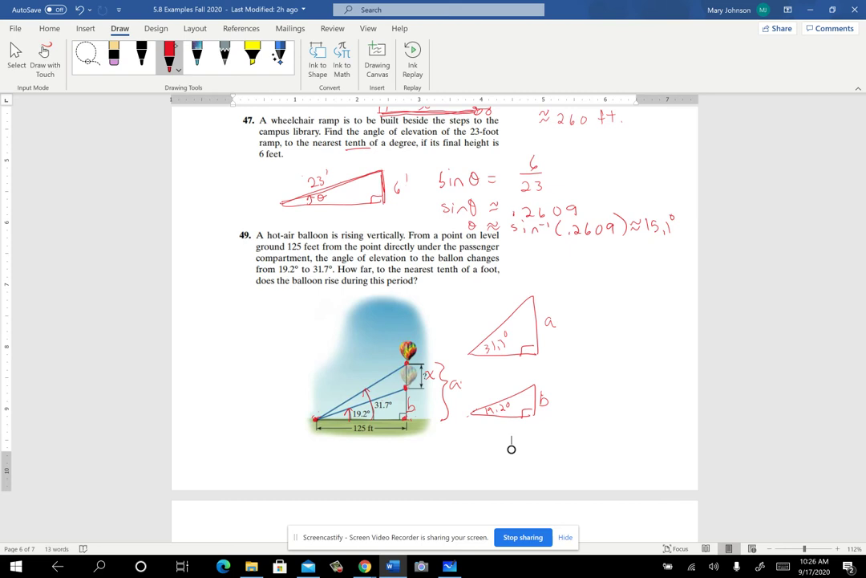
- Label both triangle bases 125' and write tan 31.7° = a/125
{"action": "mouse_move", "coordinate": [493, 361]}
{"action": "left_mouse_down"}
{"action": "mouse_move", "coordinate": [493, 369]}
{"action": "mouse_move", "coordinate": [514, 362]}
{"action": "left_mouse_up"}
{"action": "left_click_drag", "start_coordinate": [495, 423], "coordinate": [503, 430]}
{"action": "left_click_drag", "start_coordinate": [505, 422], "coordinate": [509, 422]}
{"action": "left_click_drag", "start_coordinate": [576, 312], "coordinate": [577, 324]}
{"action": "left_click_drag", "start_coordinate": [572, 317], "coordinate": [590, 324]}
{"action": "mouse_move", "coordinate": [591, 319]}
{"action": "left_mouse_down"}
{"action": "mouse_move", "coordinate": [618, 324]}
{"action": "mouse_move", "coordinate": [661, 303]}
{"action": "mouse_move", "coordinate": [669, 309]}
{"action": "mouse_move", "coordinate": [651, 326]}
{"action": "mouse_move", "coordinate": [661, 326]}
{"action": "left_mouse_up"}
{"action": "left_click", "coordinate": [615, 323]}
{"action": "left_click_drag", "start_coordinate": [663, 320], "coordinate": [661, 327]}
- Solve for a, writing a = 125 tan 31.7°
{"action": "mouse_move", "coordinate": [587, 345]}
{"action": "left_mouse_down"}
{"action": "mouse_move", "coordinate": [586, 353]}
{"action": "mouse_move", "coordinate": [600, 348]}
{"action": "left_mouse_up"}
{"action": "left_click_drag", "start_coordinate": [592, 352], "coordinate": [608, 353]}
{"action": "left_click_drag", "start_coordinate": [612, 345], "coordinate": [620, 353]}
{"action": "left_click_drag", "start_coordinate": [629, 344], "coordinate": [633, 348]}
{"action": "left_click_drag", "start_coordinate": [641, 348], "coordinate": [665, 353]}
{"action": "left_click_drag", "start_coordinate": [670, 353], "coordinate": [679, 353]}
{"action": "left_click_drag", "start_coordinate": [683, 338], "coordinate": [684, 340]}
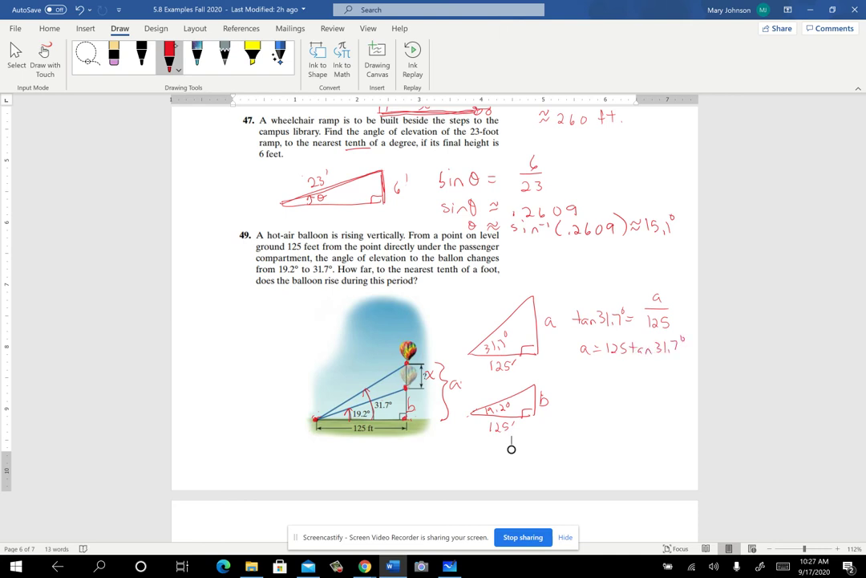
- Write tan 19.2° = b/125 and solve it as b = 125 tan 19.2°
{"action": "mouse_move", "coordinate": [577, 391]}
{"action": "left_mouse_down"}
{"action": "mouse_move", "coordinate": [577, 404]}
{"action": "mouse_move", "coordinate": [609, 405]}
{"action": "left_mouse_up"}
{"action": "mouse_move", "coordinate": [612, 405]}
{"action": "left_mouse_down"}
{"action": "mouse_move", "coordinate": [617, 394]}
{"action": "mouse_move", "coordinate": [622, 407]}
{"action": "mouse_move", "coordinate": [645, 403]}
{"action": "left_mouse_up"}
{"action": "left_click", "coordinate": [630, 405]}
{"action": "mouse_move", "coordinate": [661, 389]}
{"action": "left_mouse_down"}
{"action": "mouse_move", "coordinate": [672, 405]}
{"action": "mouse_move", "coordinate": [656, 418]}
{"action": "left_mouse_up"}
{"action": "left_click_drag", "start_coordinate": [659, 410], "coordinate": [669, 417]}
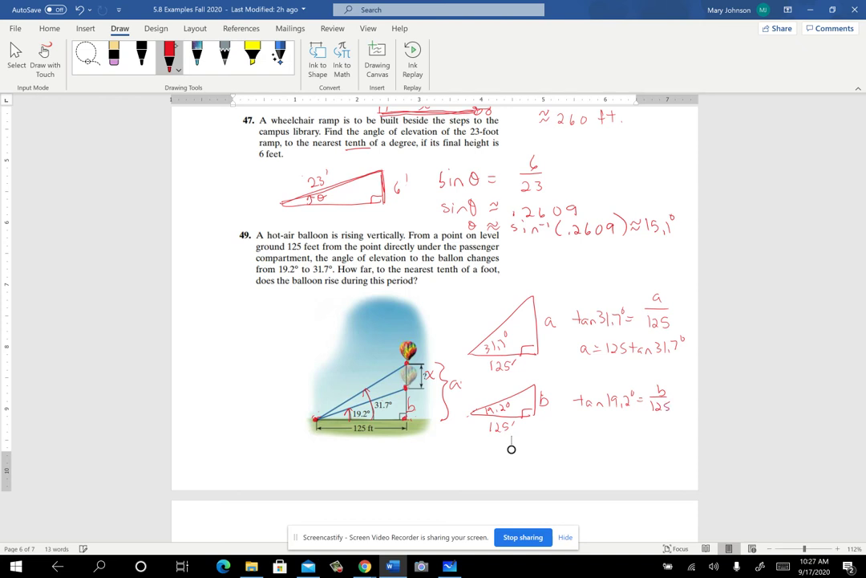
{"action": "left_click_drag", "start_coordinate": [587, 418], "coordinate": [600, 423]}
{"action": "left_click_drag", "start_coordinate": [613, 417], "coordinate": [612, 429]}
{"action": "mouse_move", "coordinate": [618, 418]}
{"action": "left_mouse_down"}
{"action": "mouse_move", "coordinate": [631, 428]}
{"action": "mouse_move", "coordinate": [635, 418]}
{"action": "left_mouse_up"}
{"action": "left_click_drag", "start_coordinate": [637, 425], "coordinate": [639, 425]}
{"action": "mouse_move", "coordinate": [642, 418]}
{"action": "left_mouse_down"}
{"action": "mouse_move", "coordinate": [642, 428]}
{"action": "mouse_move", "coordinate": [668, 429]}
{"action": "mouse_move", "coordinate": [682, 415]}
{"action": "left_mouse_up"}
- Write the red-ink approximations b ≈ 43.53 and a ≈ 77.20, undoing stray marks
{"action": "scroll", "coordinate": [511, 449], "scroll_direction": "down", "scroll_amount": 3}
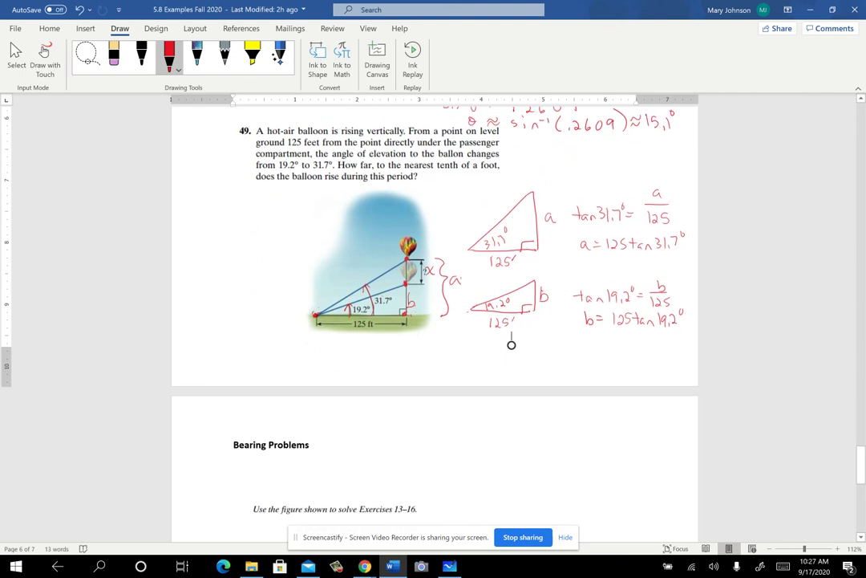
{"action": "left_click_drag", "start_coordinate": [511, 333], "coordinate": [511, 341]}
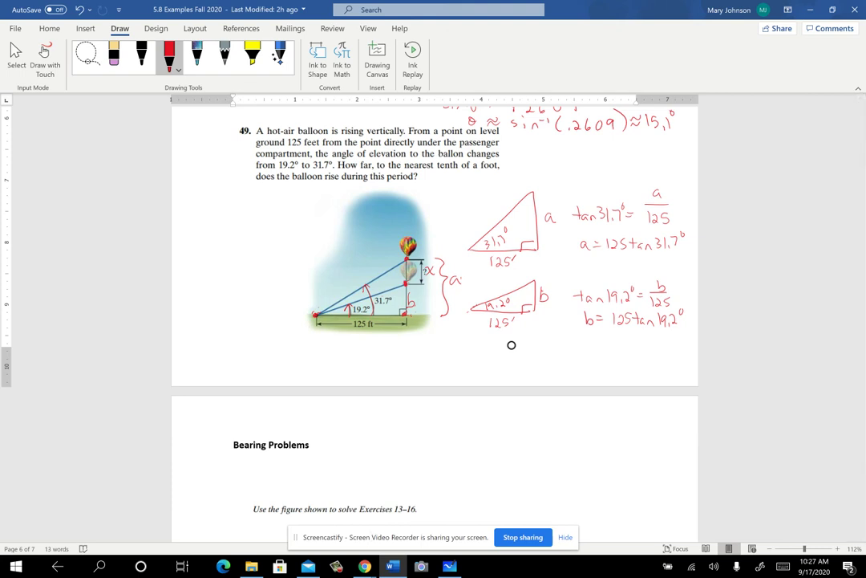
{"action": "key", "text": "ctrl+z"}
{"action": "mouse_move", "coordinate": [596, 340]}
{"action": "left_mouse_down"}
{"action": "mouse_move", "coordinate": [605, 336]}
{"action": "mouse_move", "coordinate": [620, 356]}
{"action": "left_mouse_up"}
{"action": "left_click_drag", "start_coordinate": [623, 345], "coordinate": [634, 358]}
{"action": "mouse_move", "coordinate": [646, 343]}
{"action": "left_mouse_down"}
{"action": "mouse_move", "coordinate": [639, 356]}
{"action": "mouse_move", "coordinate": [651, 358]}
{"action": "left_mouse_up"}
{"action": "mouse_move", "coordinate": [593, 272]}
{"action": "left_mouse_down"}
{"action": "mouse_move", "coordinate": [648, 273]}
{"action": "mouse_move", "coordinate": [654, 265]}
{"action": "left_mouse_up"}
{"action": "key", "text": "ctrl+z"}
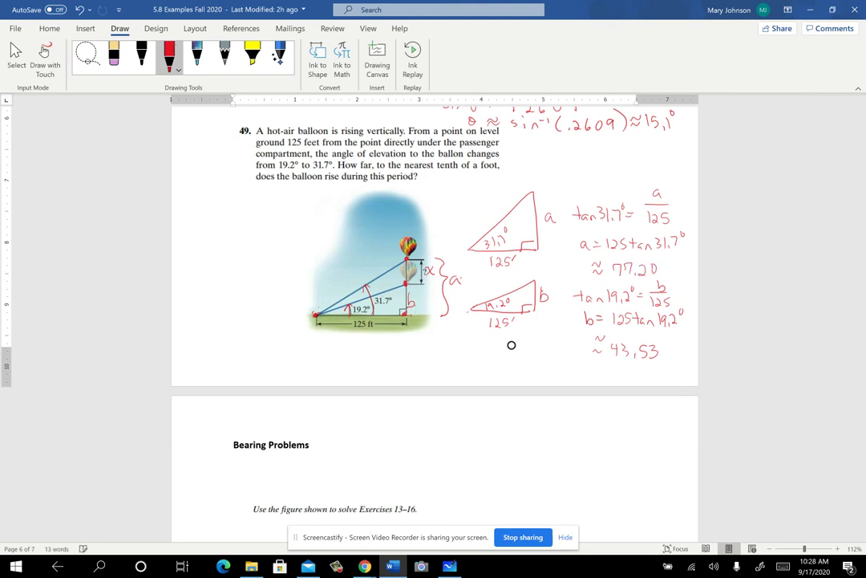
- Write x ≈ 77.20 − 43.53 ≈ 33.67 in red ink
{"action": "mouse_move", "coordinate": [246, 224]}
{"action": "left_mouse_down"}
{"action": "mouse_move", "coordinate": [253, 238]}
{"action": "mouse_move", "coordinate": [246, 238]}
{"action": "mouse_move", "coordinate": [267, 229]}
{"action": "mouse_move", "coordinate": [278, 242]}
{"action": "left_mouse_up"}
{"action": "left_click_drag", "start_coordinate": [282, 231], "coordinate": [296, 245]}
{"action": "mouse_move", "coordinate": [298, 235]}
{"action": "left_mouse_down"}
{"action": "mouse_move", "coordinate": [306, 245]}
{"action": "mouse_move", "coordinate": [312, 235]}
{"action": "mouse_move", "coordinate": [350, 245]}
{"action": "left_mouse_up"}
{"action": "mouse_move", "coordinate": [357, 233]}
{"action": "left_mouse_down"}
{"action": "mouse_move", "coordinate": [353, 243]}
{"action": "mouse_move", "coordinate": [365, 244]}
{"action": "left_mouse_up"}
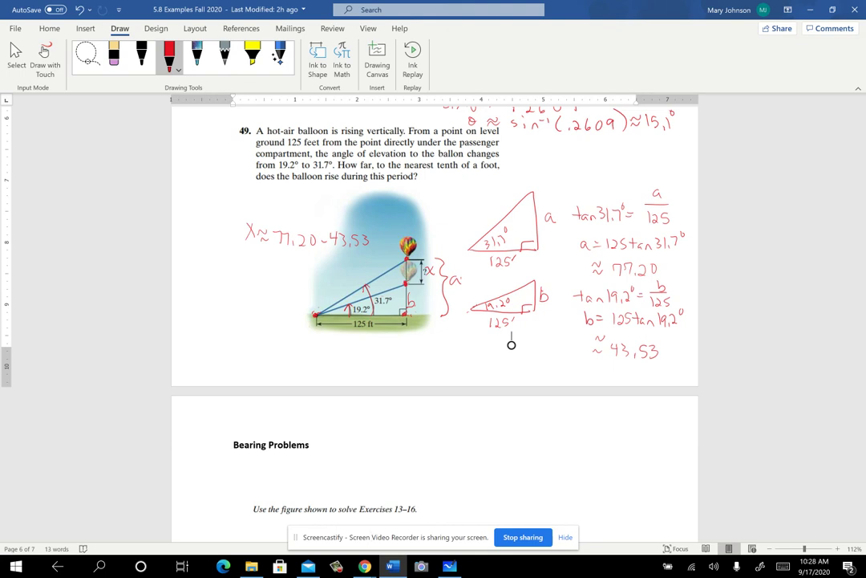
{"action": "mouse_move", "coordinate": [274, 270]}
{"action": "left_mouse_down"}
{"action": "mouse_move", "coordinate": [274, 283]}
{"action": "mouse_move", "coordinate": [310, 283]}
{"action": "mouse_move", "coordinate": [264, 279]}
{"action": "left_mouse_up"}
- Underline the question's nearest-tenth request and write and circle the answer 33.7 ft
{"action": "left_click_drag", "start_coordinate": [405, 177], "coordinate": [497, 175]}
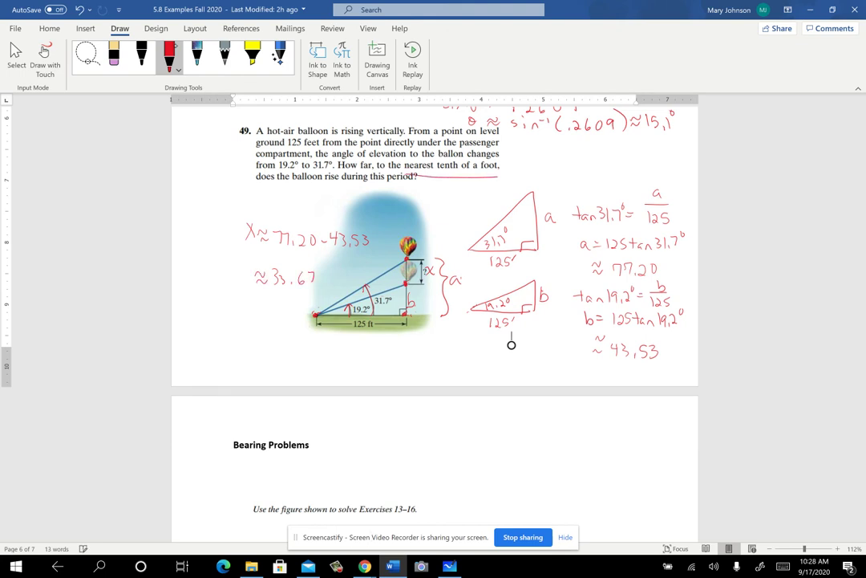
{"action": "left_click_drag", "start_coordinate": [297, 289], "coordinate": [305, 289]}
{"action": "mouse_move", "coordinate": [242, 308]}
{"action": "left_mouse_down"}
{"action": "mouse_move", "coordinate": [241, 320]}
{"action": "mouse_move", "coordinate": [277, 322]}
{"action": "left_mouse_up"}
{"action": "left_click", "coordinate": [263, 321]}
{"action": "left_click_drag", "start_coordinate": [275, 314], "coordinate": [295, 322]}
{"action": "mouse_move", "coordinate": [288, 313]}
{"action": "left_mouse_down"}
{"action": "mouse_move", "coordinate": [299, 313]}
{"action": "mouse_move", "coordinate": [224, 329]}
{"action": "mouse_move", "coordinate": [312, 319]}
{"action": "left_mouse_up"}
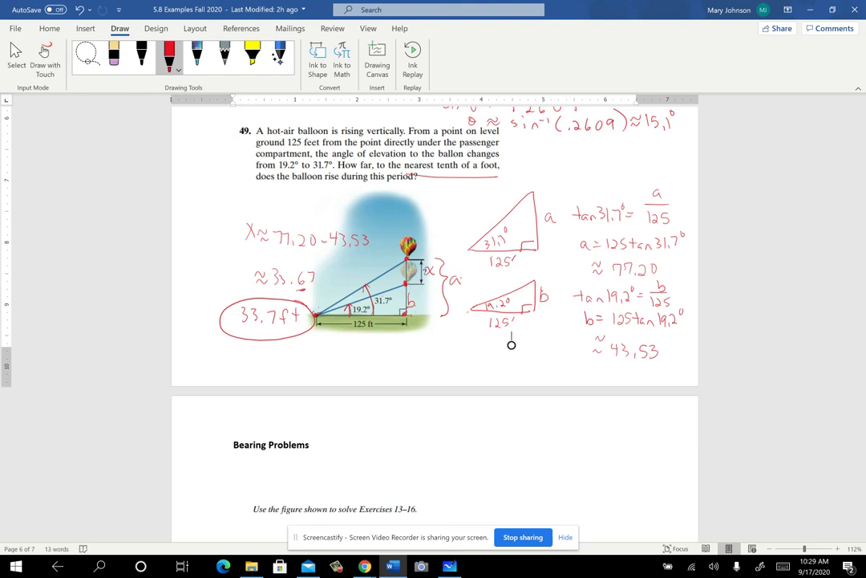
{"action": "scroll", "coordinate": [511, 344], "scroll_direction": "up", "scroll_amount": 10}
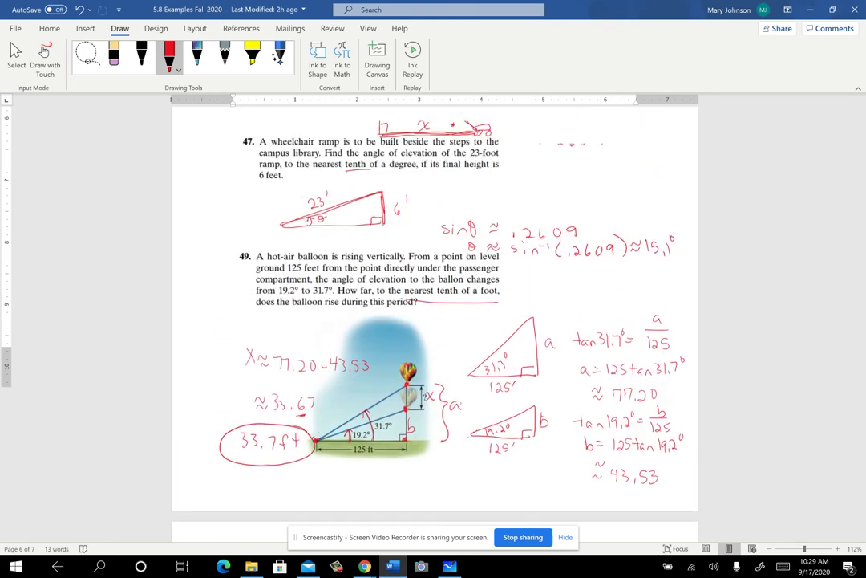
{"action": "scroll", "coordinate": [511, 344], "scroll_direction": "up", "scroll_amount": 2}
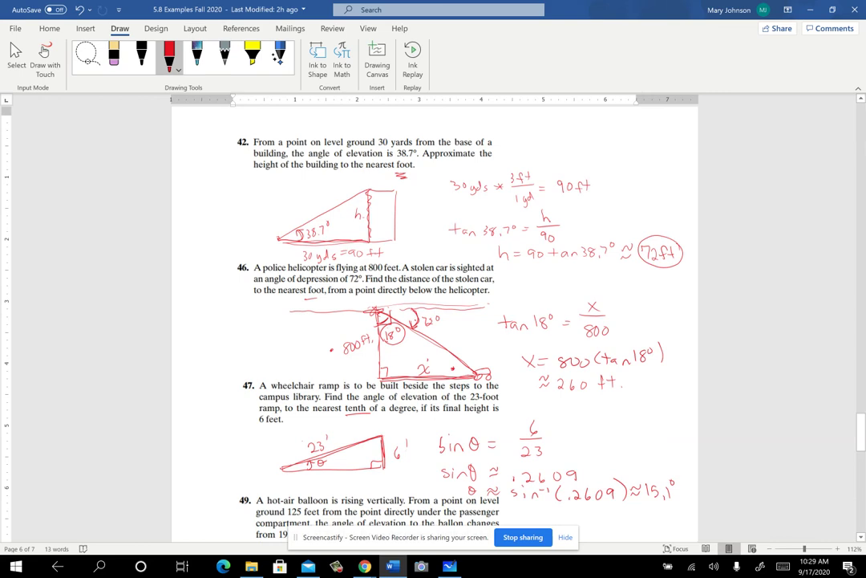
{"action": "scroll", "coordinate": [433, 321], "scroll_direction": "down", "scroll_amount": 1}
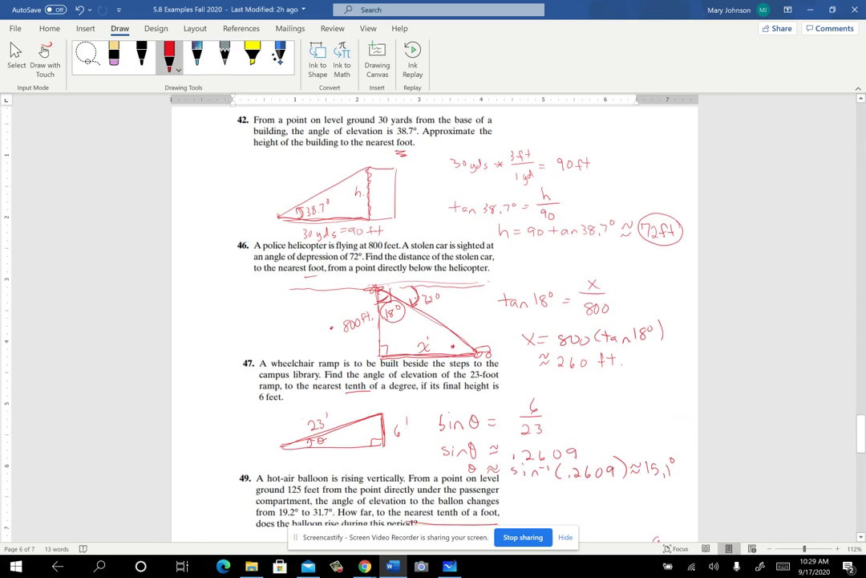
{"action": "scroll", "coordinate": [511, 504], "scroll_direction": "down", "scroll_amount": 8}
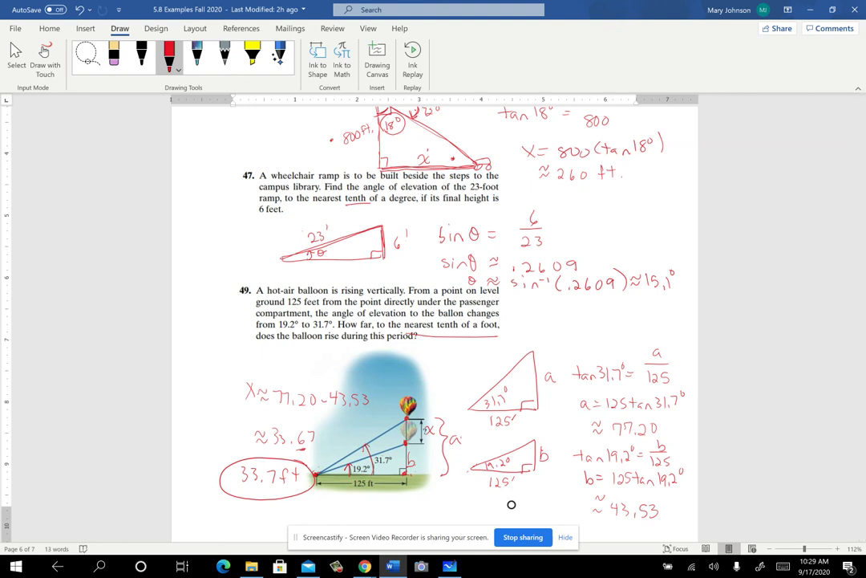
{"action": "left_click_drag", "start_coordinate": [512, 491], "coordinate": [511, 500]}
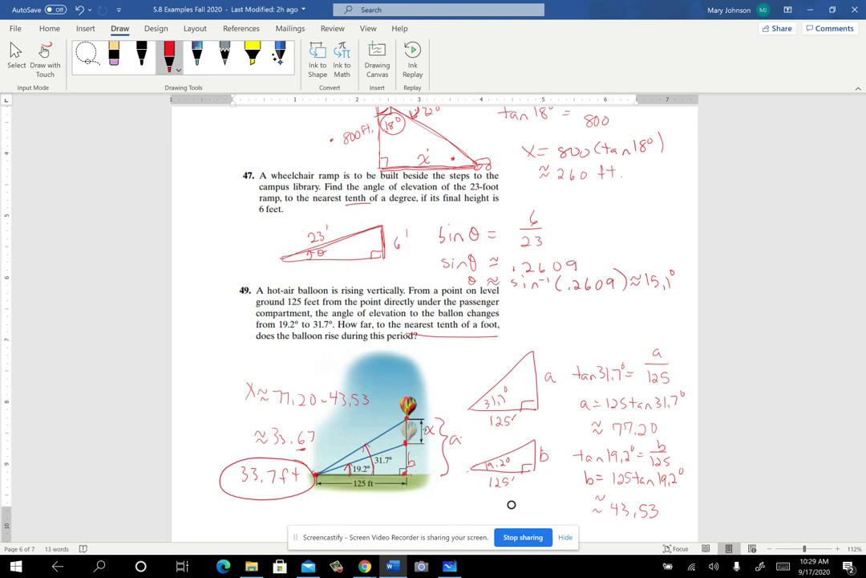